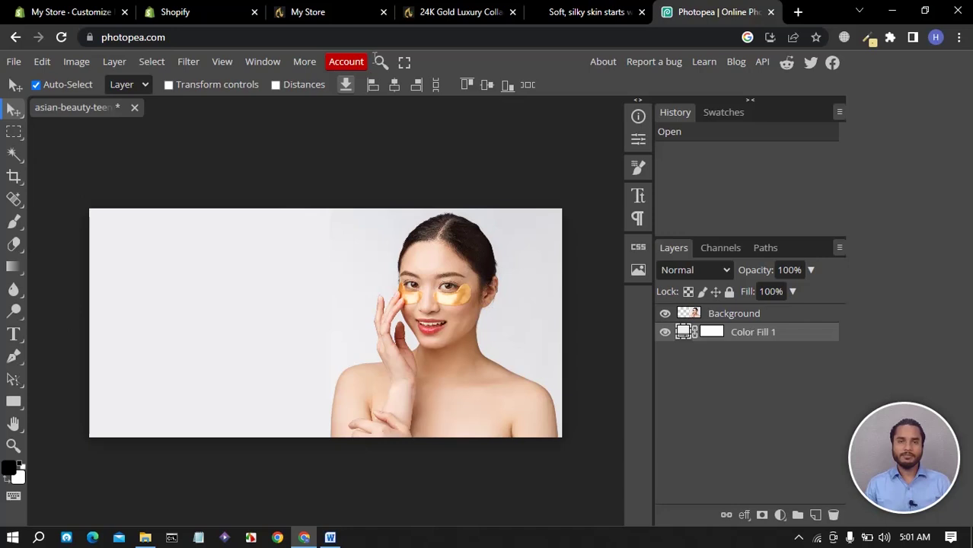
# Look over the live store's current home banner, the prepared banner artwork in Photopea and the eye mask product page.
pyautogui.moveTo(438, 20)
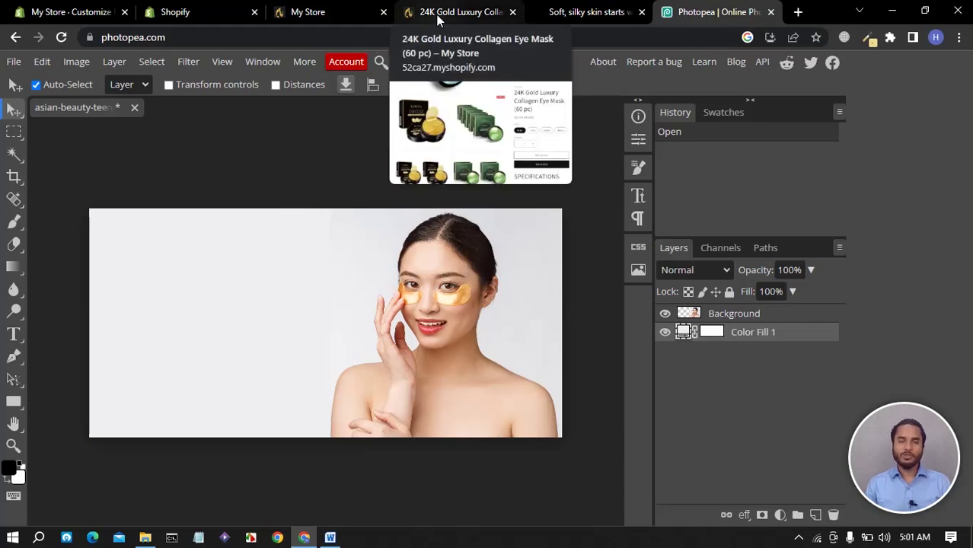
pyautogui.click(327, 17)
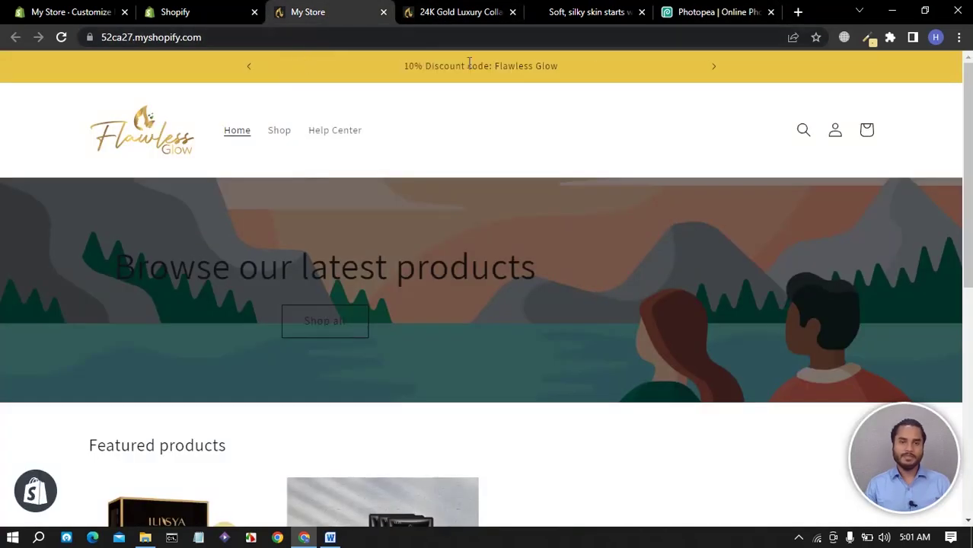
pyautogui.click(680, 21)
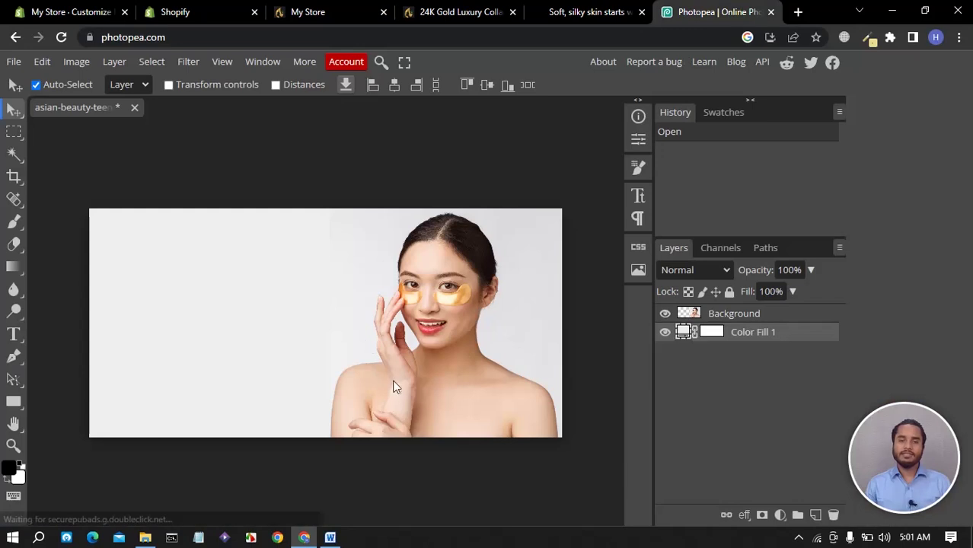
pyautogui.click(445, 15)
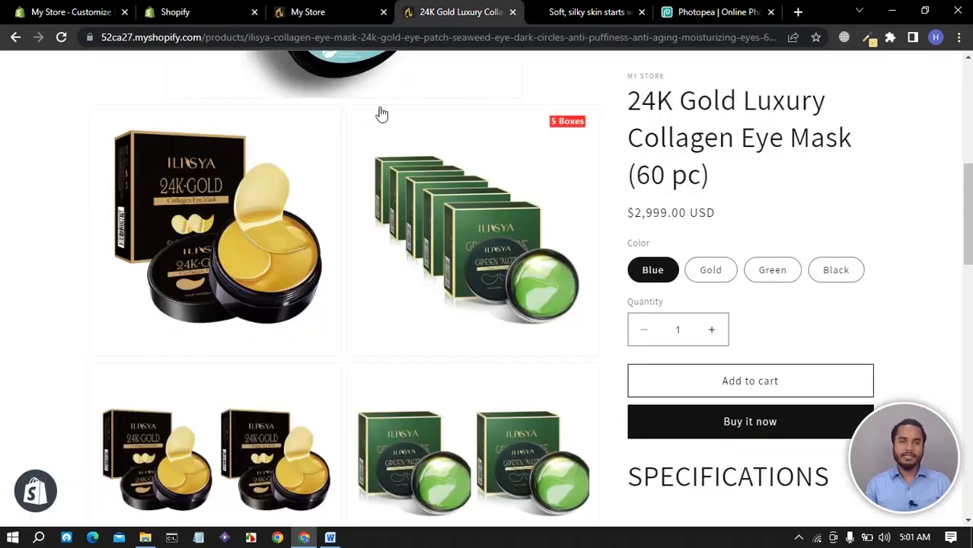
pyautogui.click(339, 12)
# In the Shopify theme editor, set the image banner's first image to woman-care-her-skin-with-gold-eye-masks-patches-eyes and its overlay opacity to 0%.
pyautogui.click(89, 12)
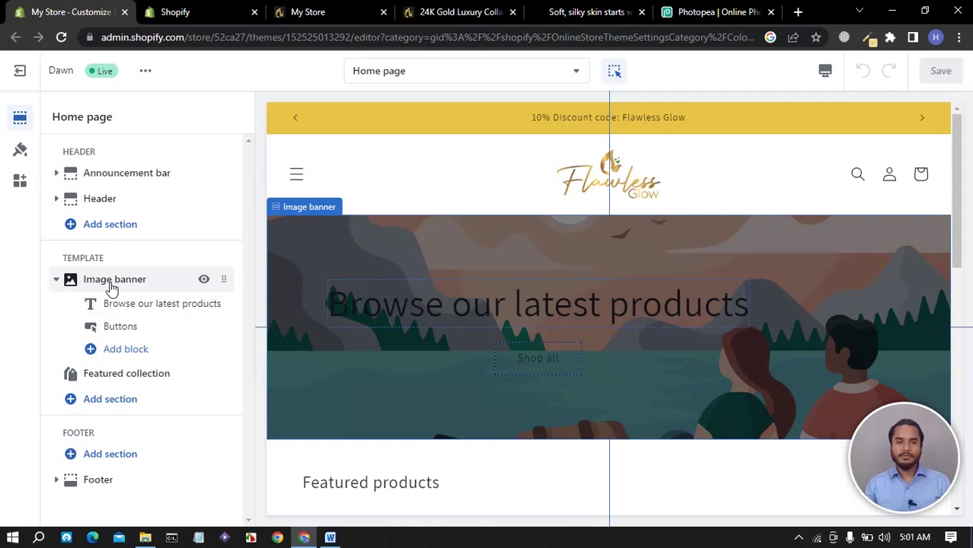
pyautogui.click(442, 364)
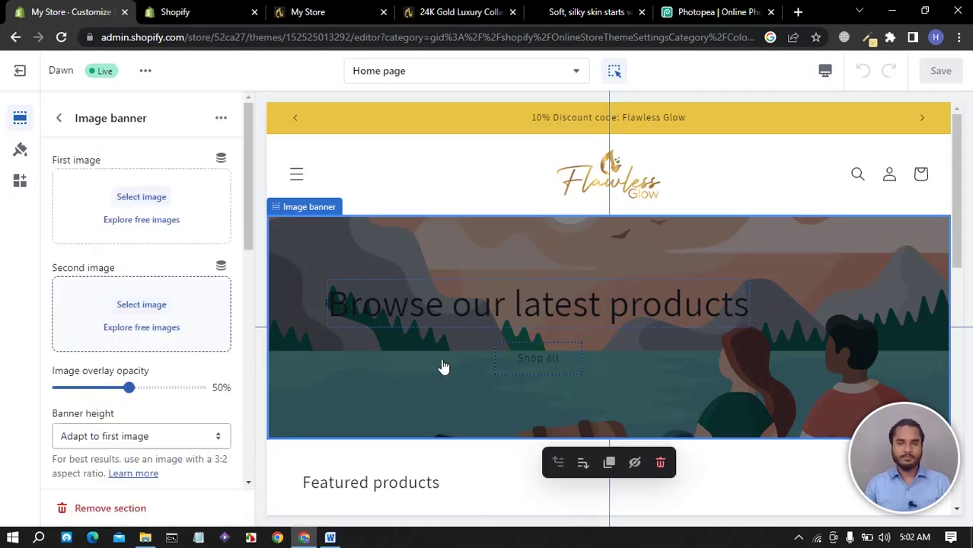
pyautogui.click(139, 199)
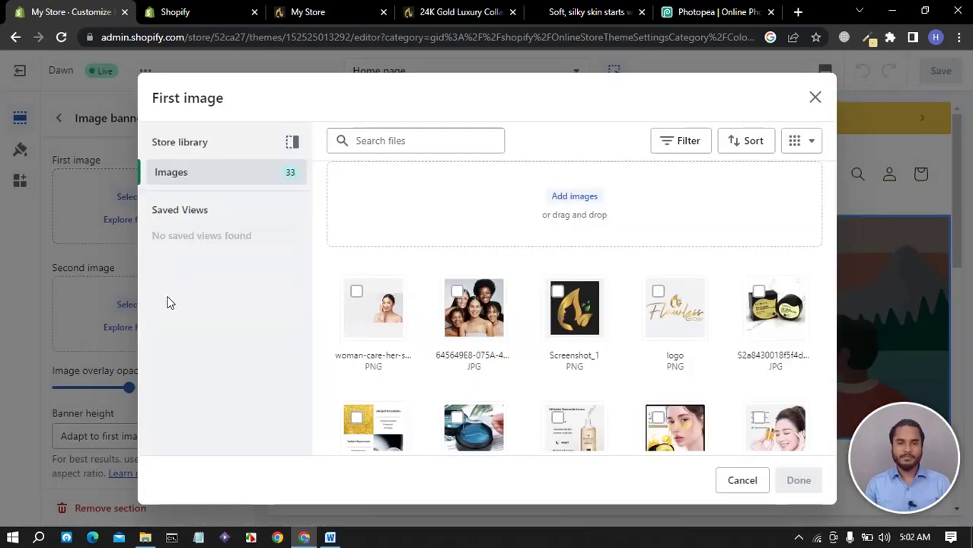
pyautogui.click(364, 310)
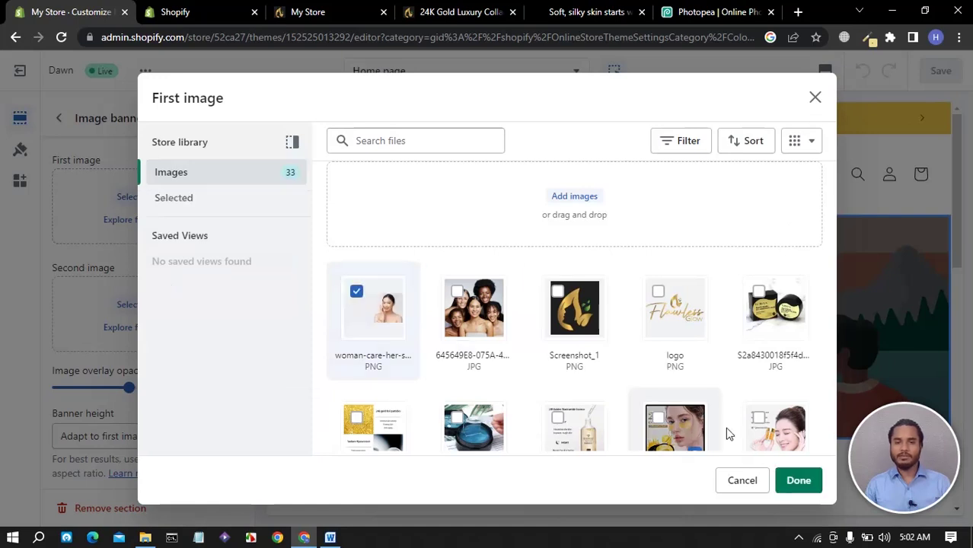
pyautogui.click(797, 480)
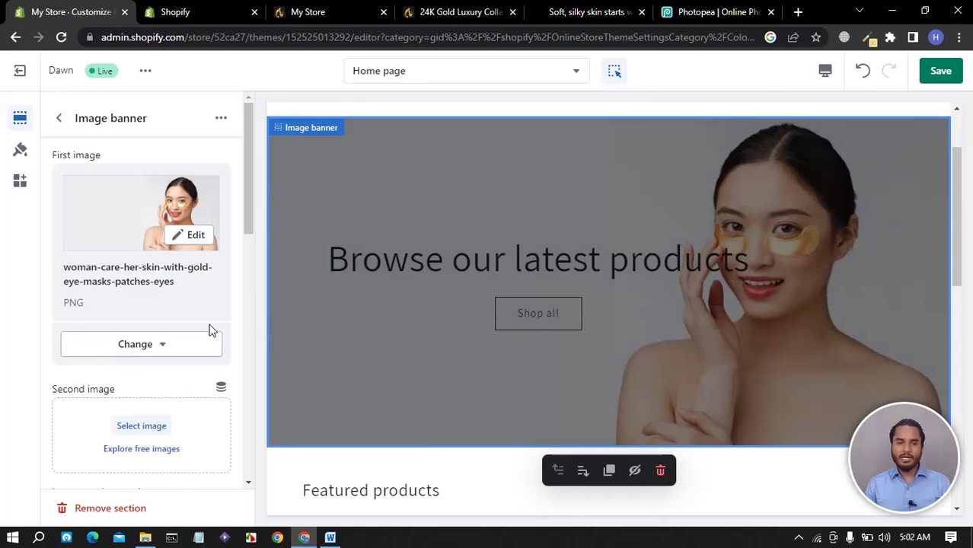
pyautogui.scroll(-3, 147, 300)
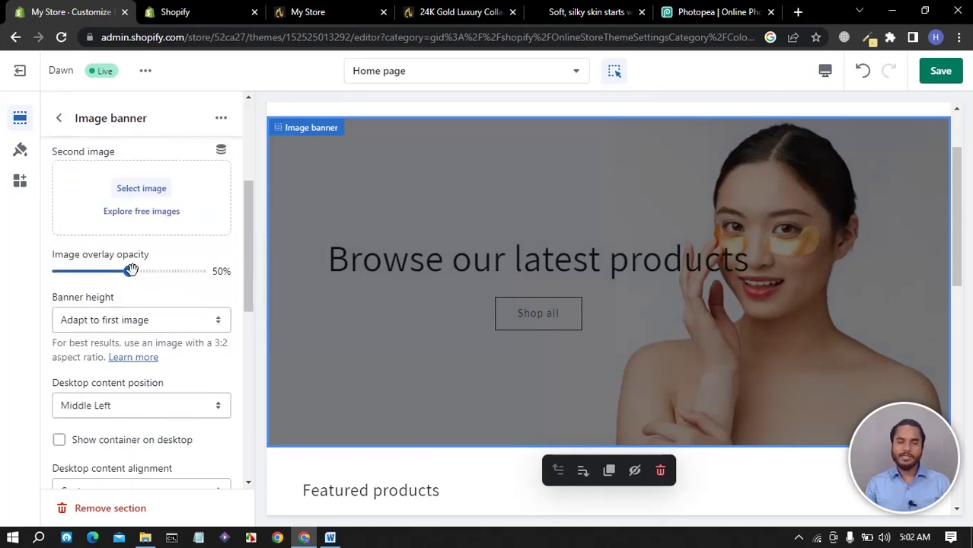
pyautogui.moveTo(130, 272); pyautogui.dragTo(11, 276)
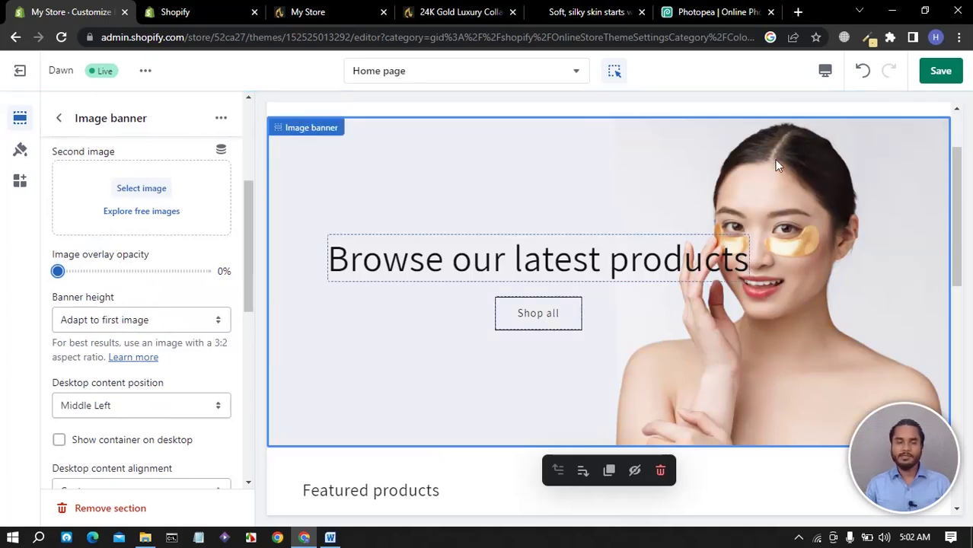
# Try the Small banner height, restore Adapt to first image, and keep the desktop content position at Middle Left.
pyautogui.click(106, 323)
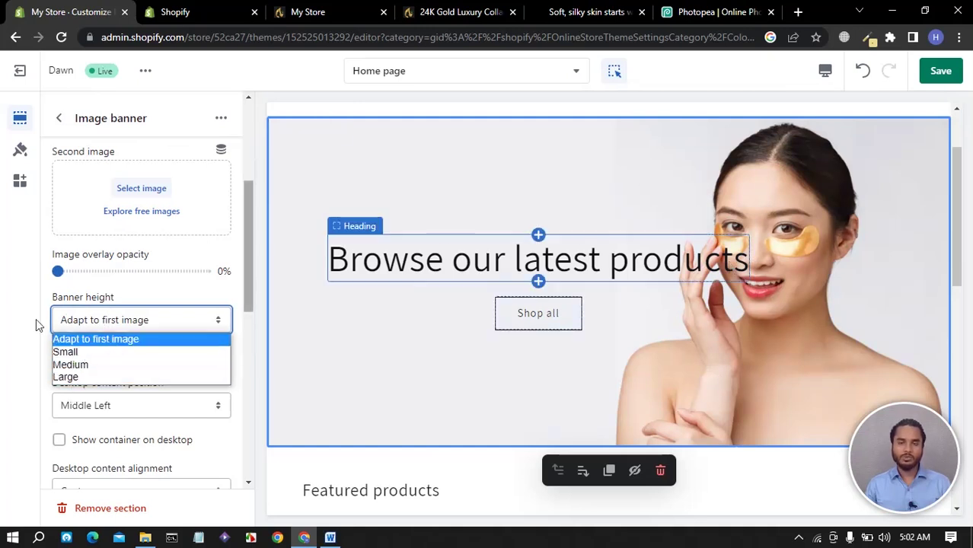
pyautogui.click(65, 353)
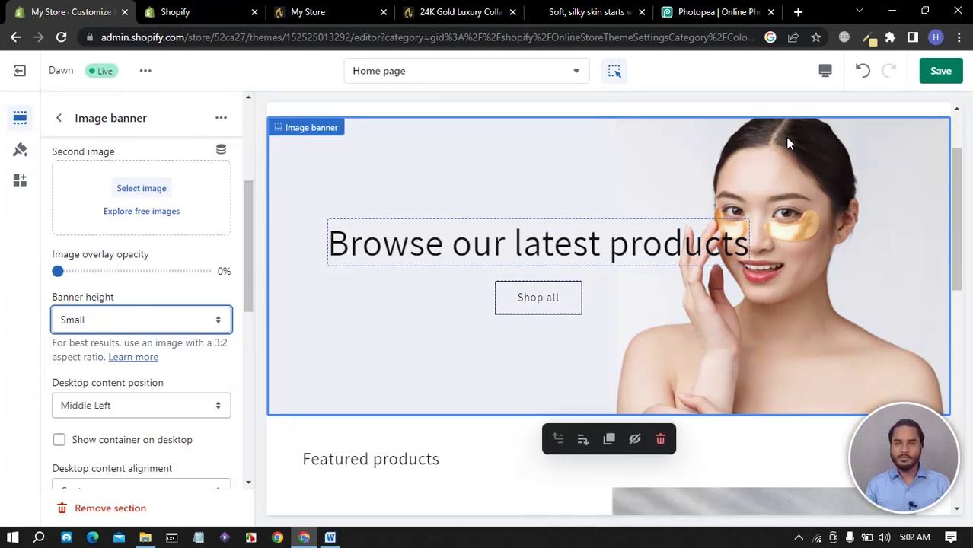
pyautogui.click(134, 323)
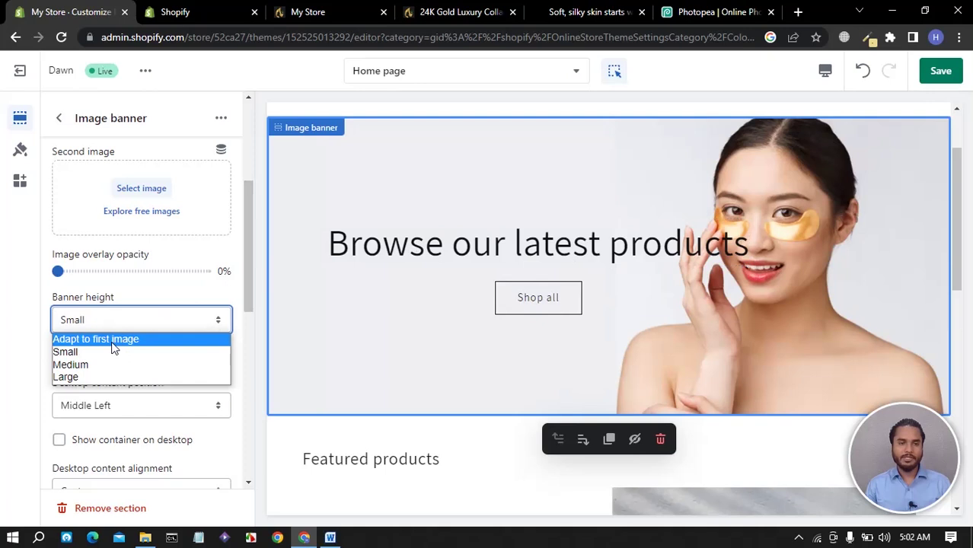
pyautogui.click(113, 342)
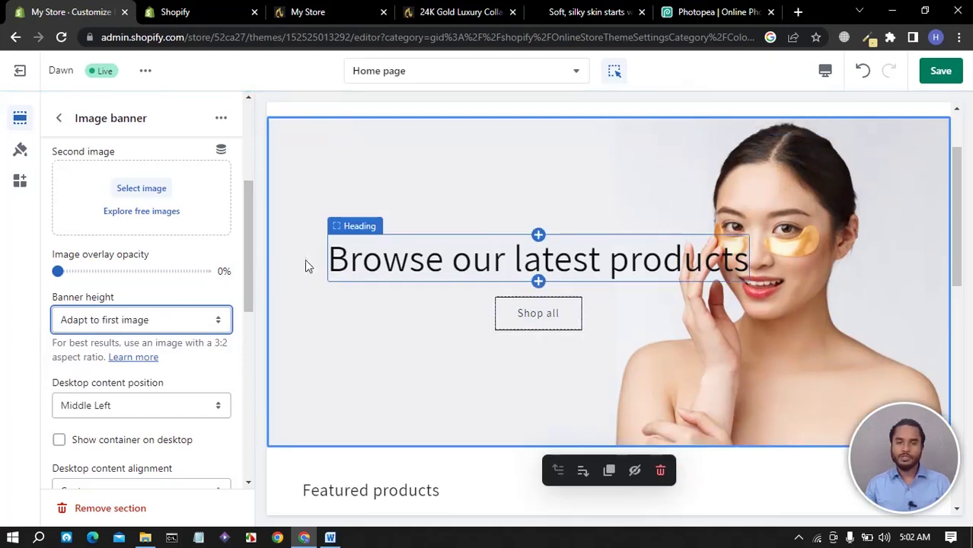
pyautogui.click(129, 405)
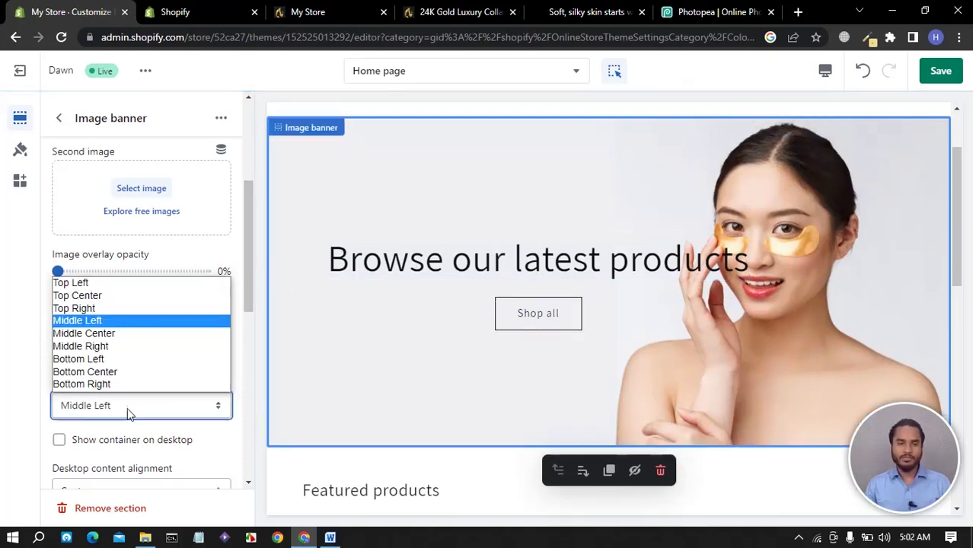
pyautogui.click(104, 323)
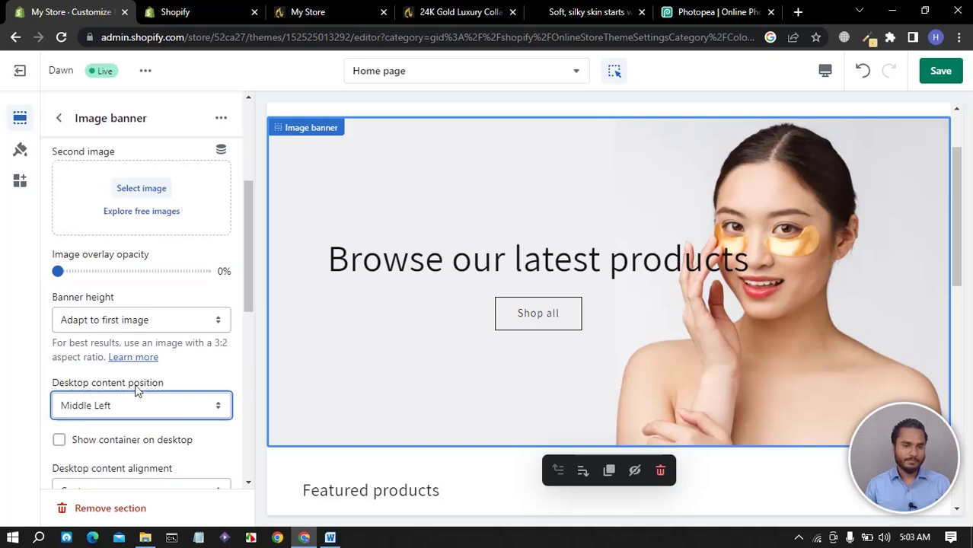
# Try Scheme 3 as the image banner's color scheme and settle on Scheme 1.
pyautogui.scroll(-3, 136, 389)
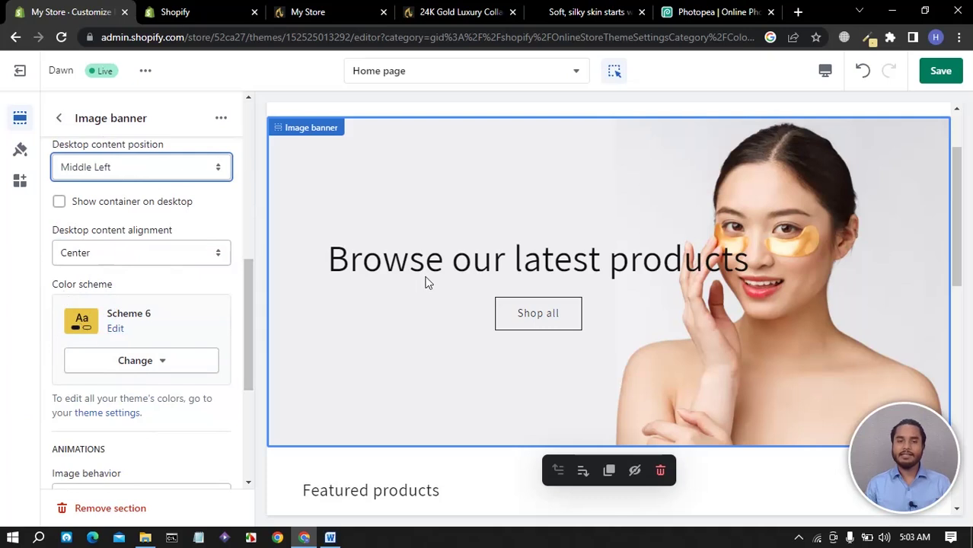
pyautogui.click(135, 361)
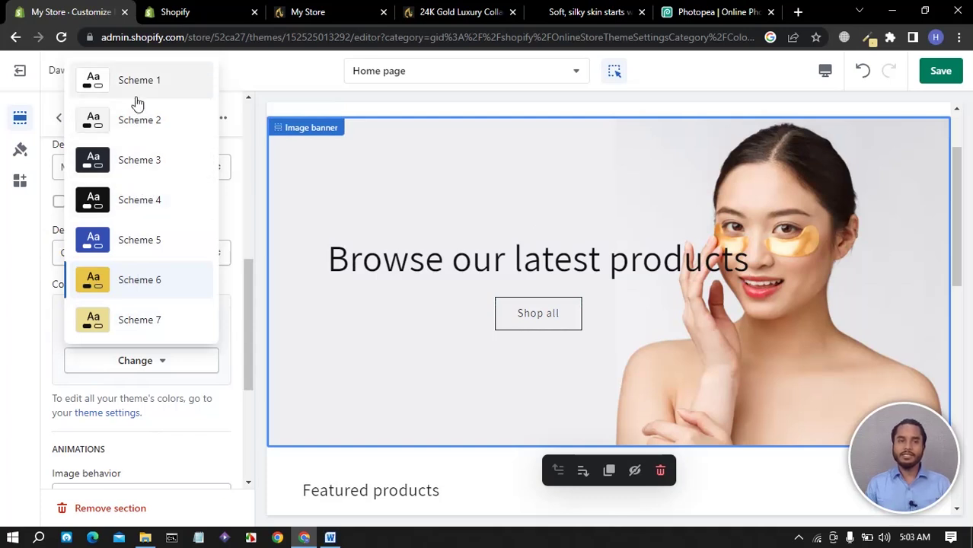
pyautogui.click(138, 162)
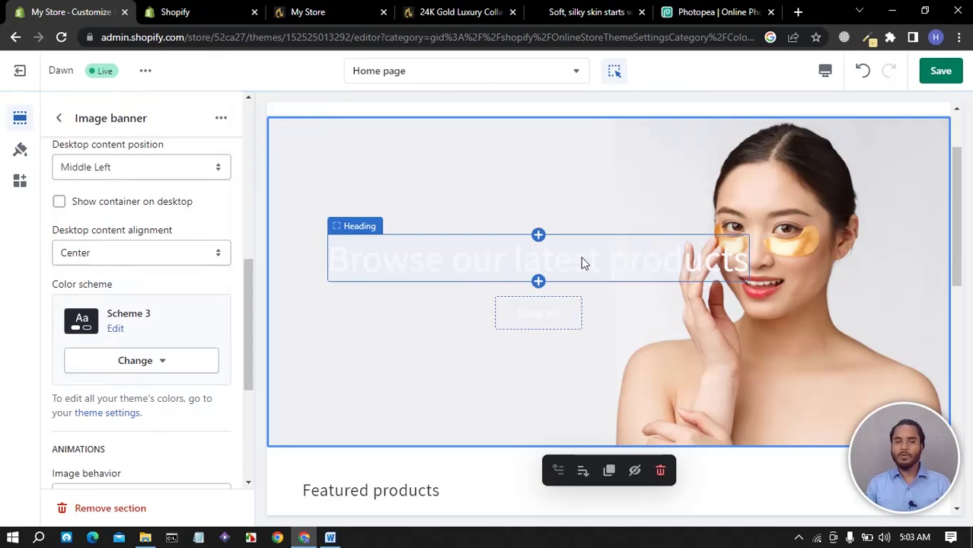
pyautogui.click(147, 362)
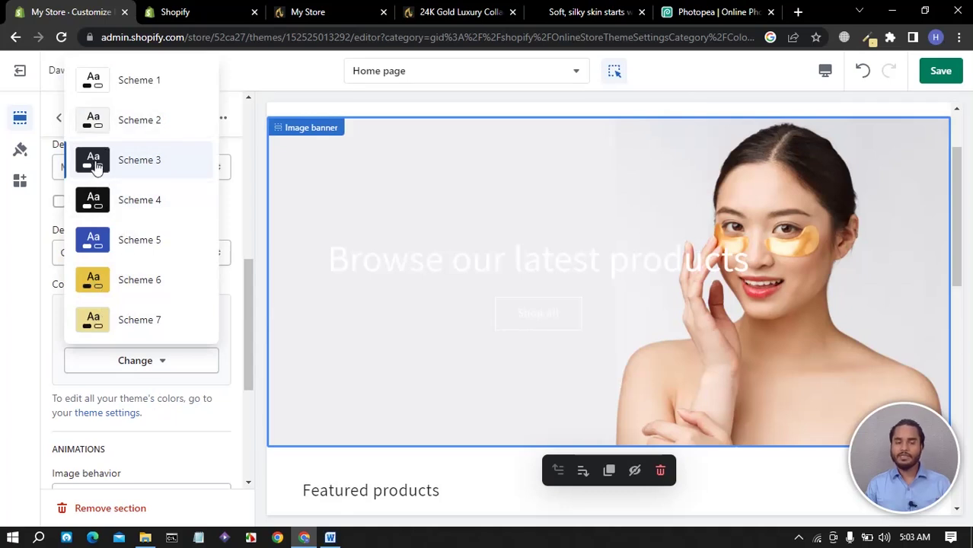
pyautogui.click(133, 89)
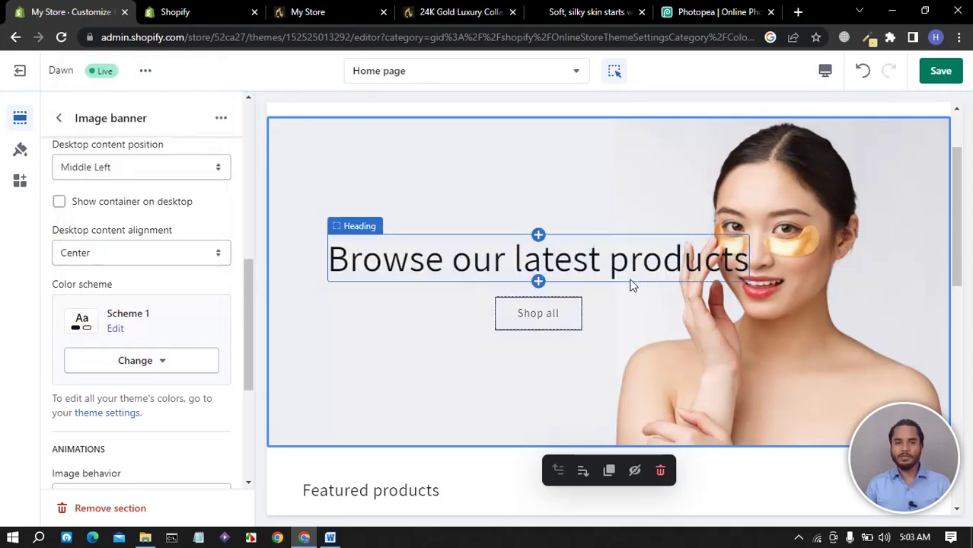
# Check the banner's animation and mobile layout settings, save the theme changes and return to the home page's section list.
pyautogui.scroll(-3, 157, 349)
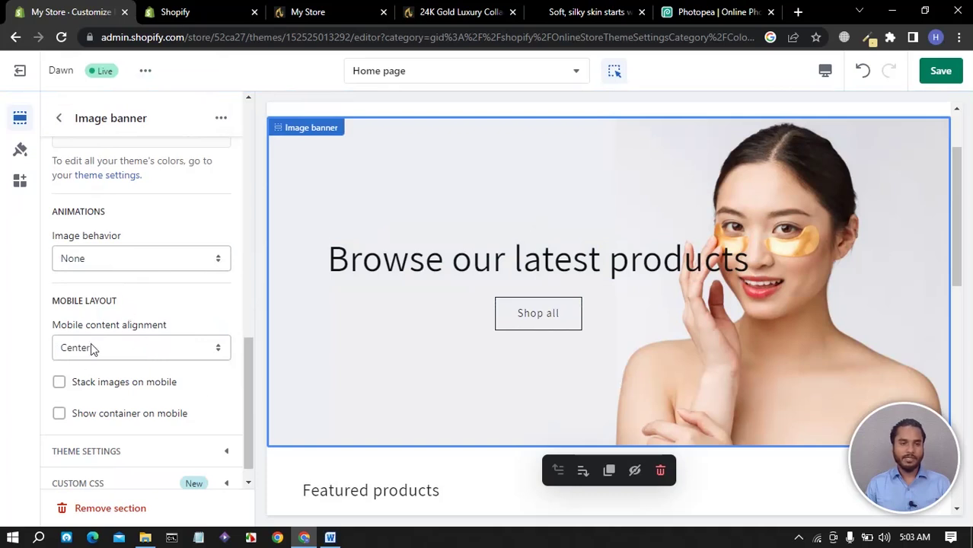
pyautogui.scroll(-1, 97, 379)
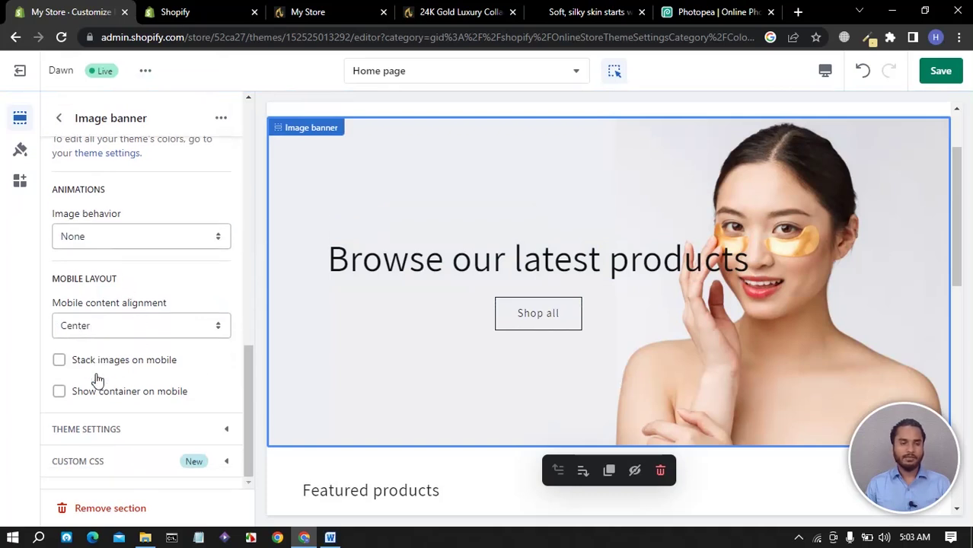
pyautogui.scroll(15, 97, 379)
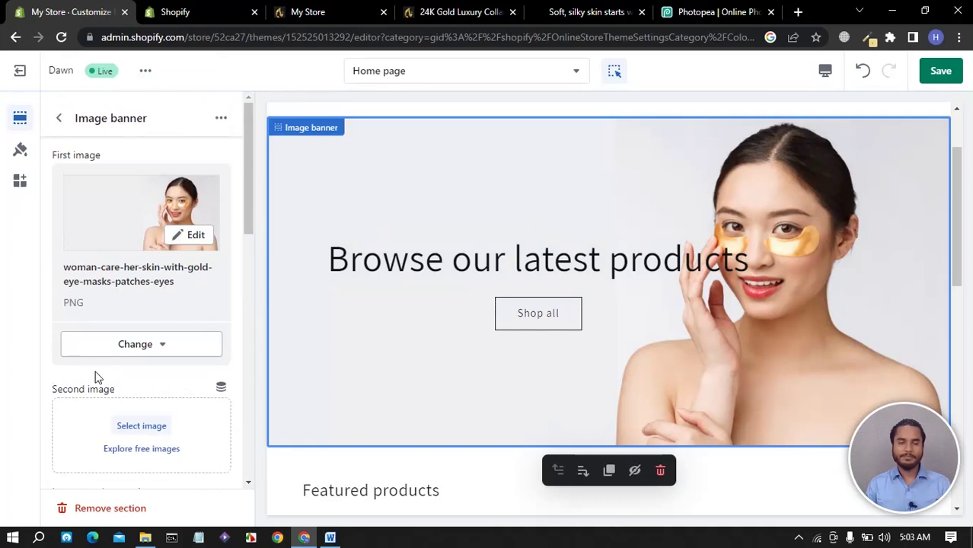
pyautogui.click(941, 72)
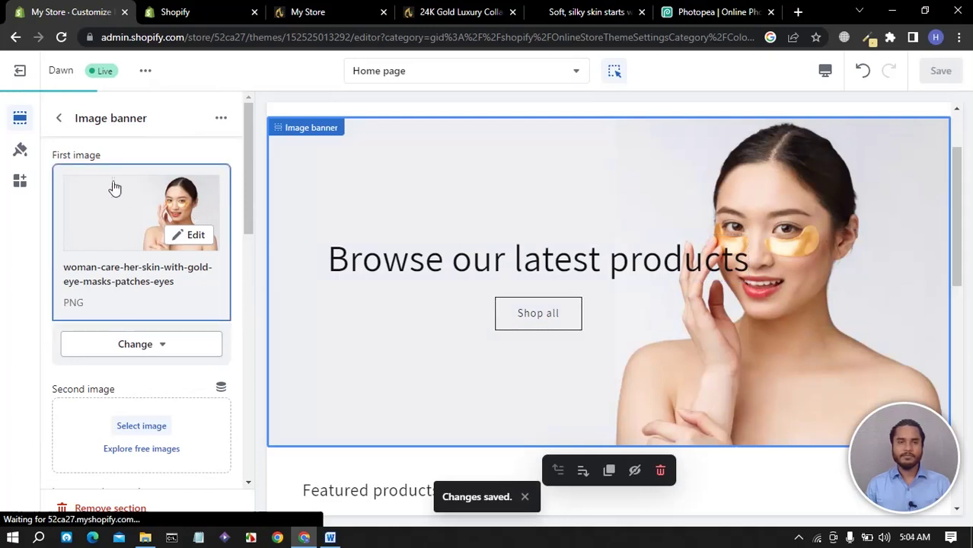
pyautogui.click(59, 120)
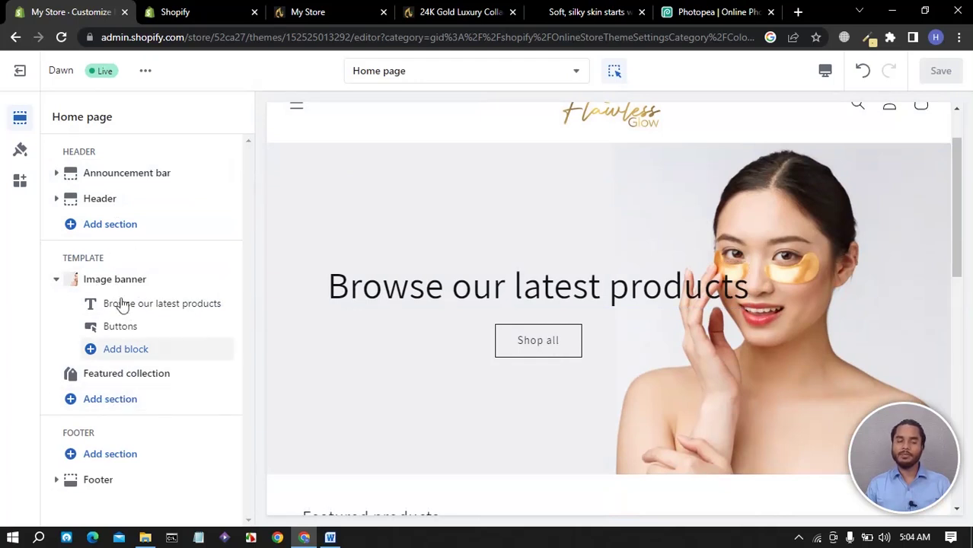
# Reload the live storefront's home page and inspect the image banner.
pyautogui.click(312, 15)
pyautogui.click(63, 38)
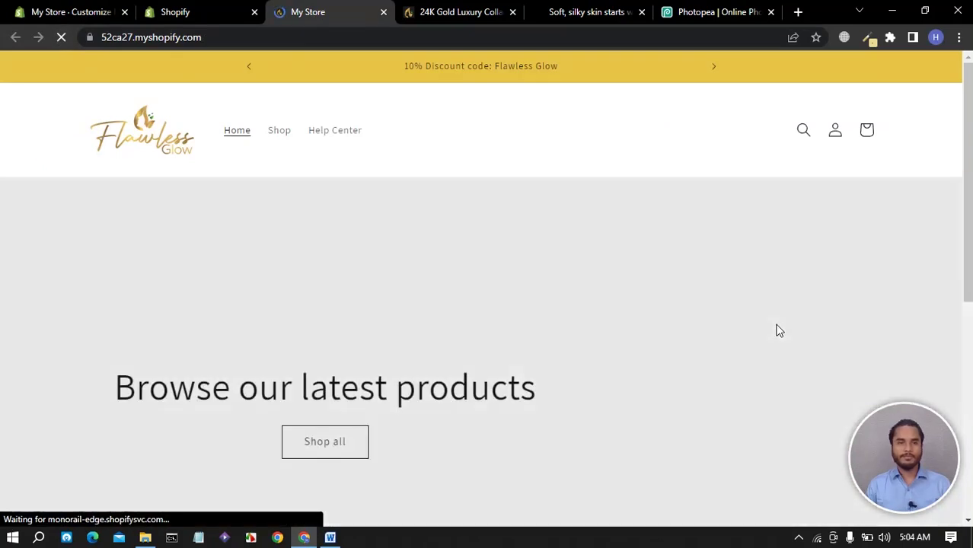
pyautogui.scroll(-3, 601, 315)
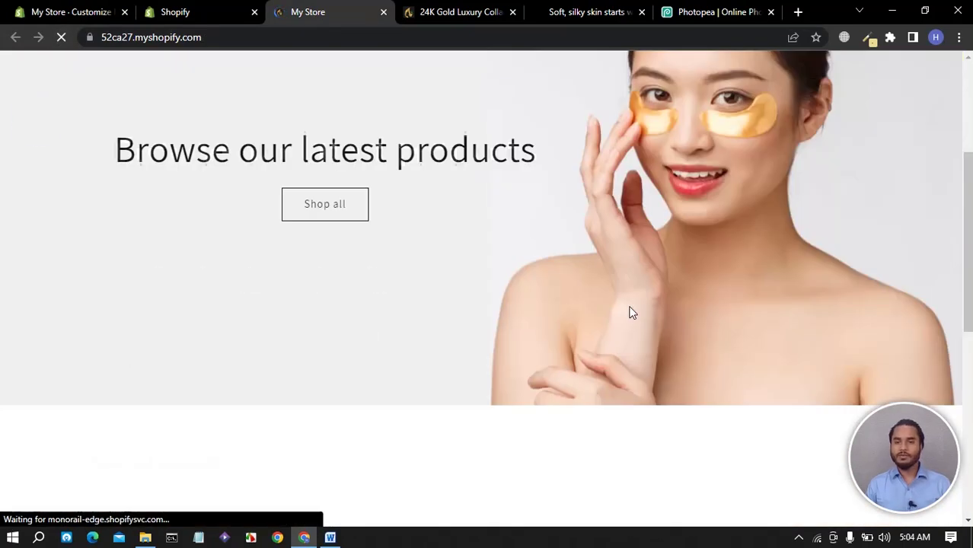
pyautogui.scroll(3, 701, 221)
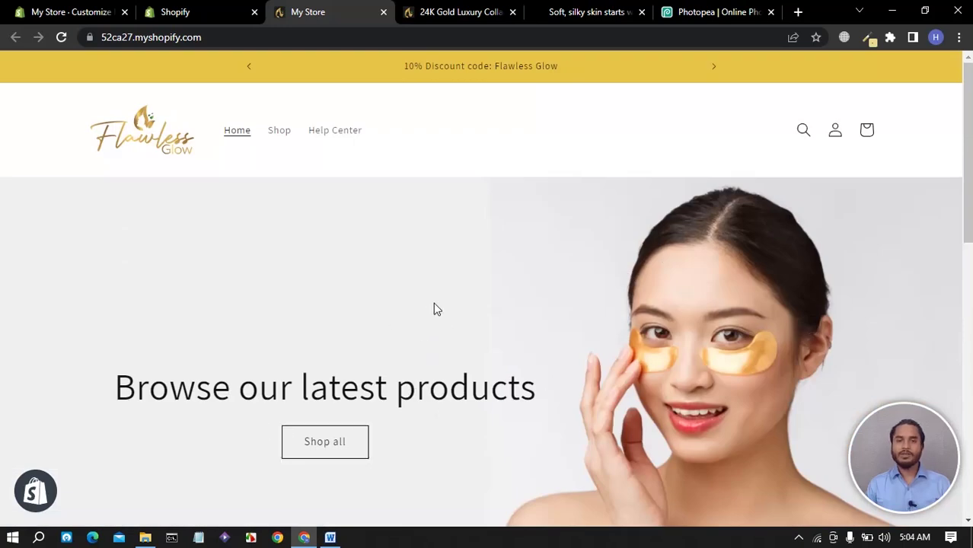
# Review the banner text in the flawless Glow document in Word and return to the store's theme editor in the browser.
pyautogui.click(330, 538)
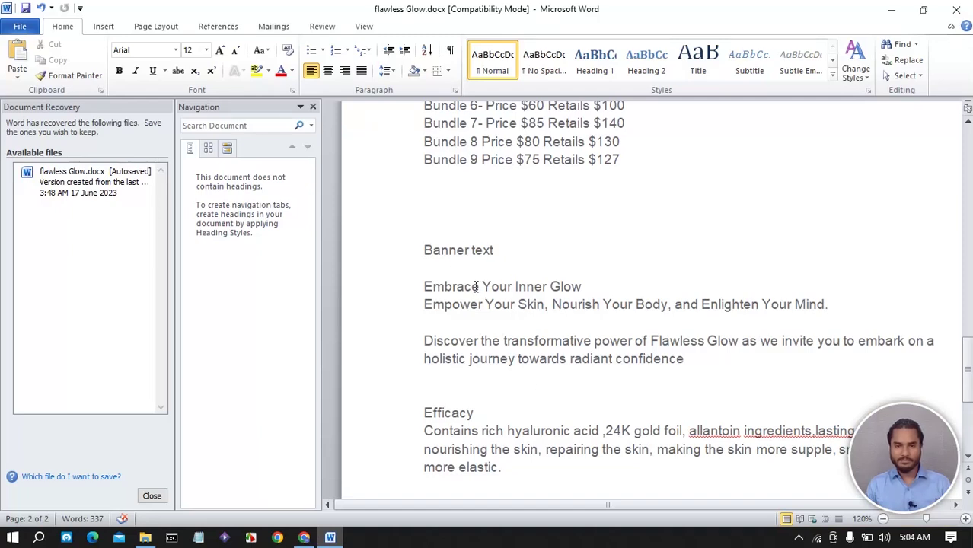
pyautogui.scroll(-3, 479, 281)
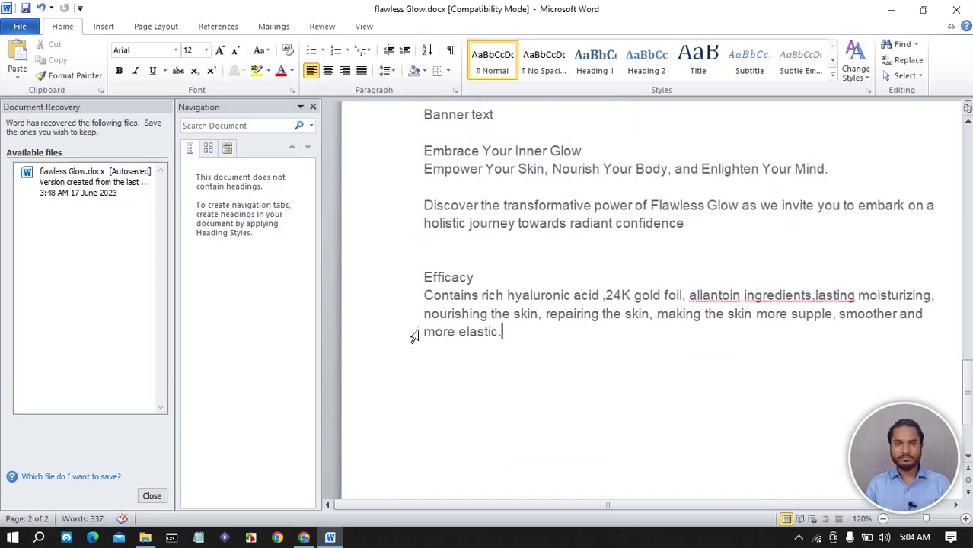
pyautogui.click(303, 537)
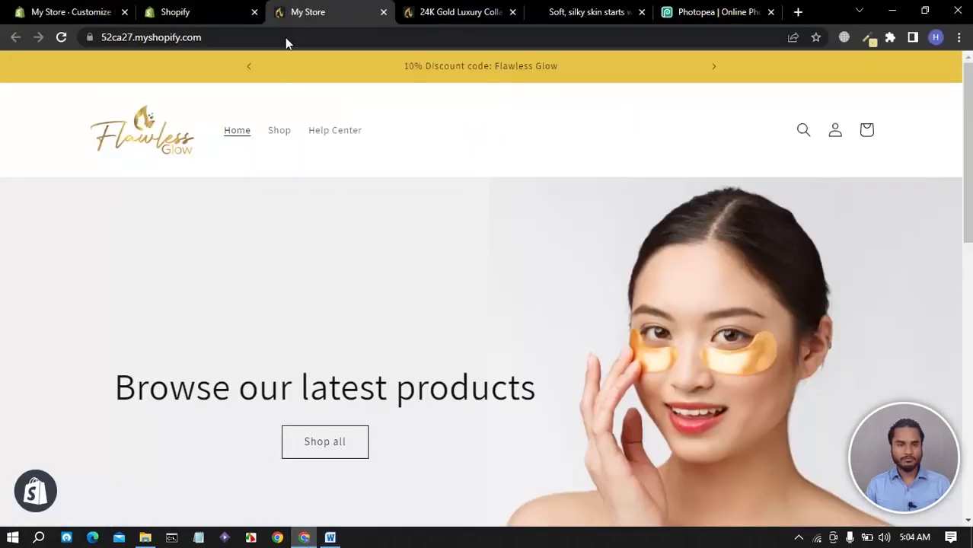
pyautogui.click(102, 12)
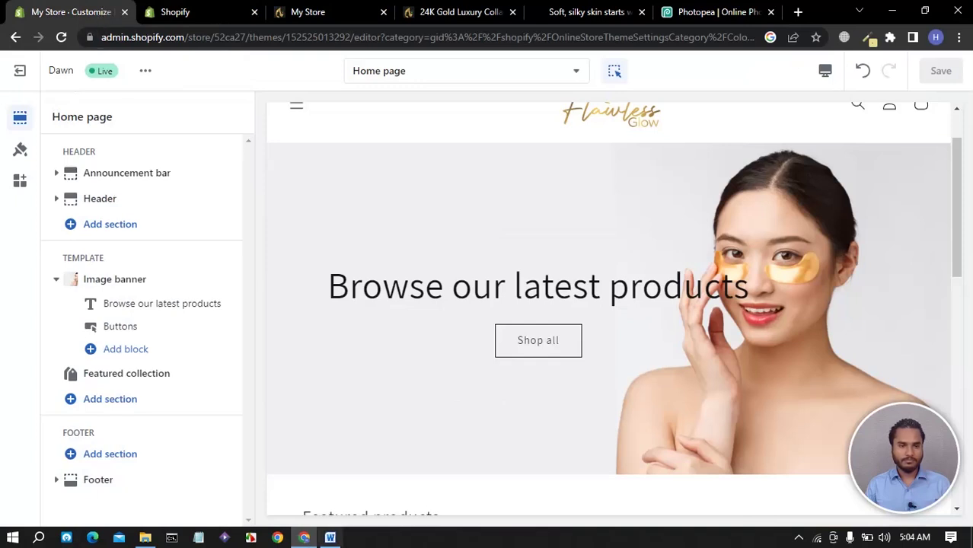
# Switch to Word and copy the line "Embrace Your Inner Glow" from the banner text.
pyautogui.click(330, 538)
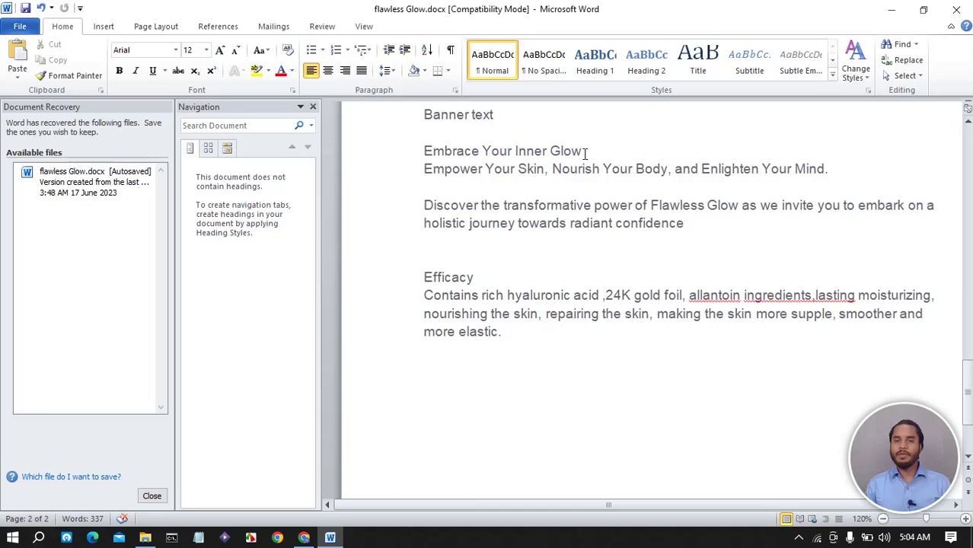
pyautogui.moveTo(584, 150); pyautogui.dragTo(462, 151)
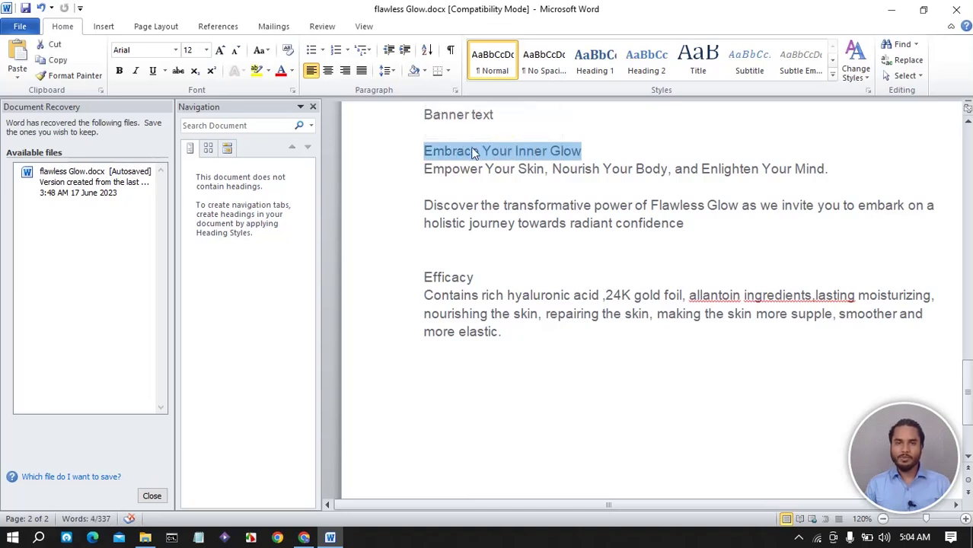
pyautogui.rightClick(472, 151)
pyautogui.click(502, 173)
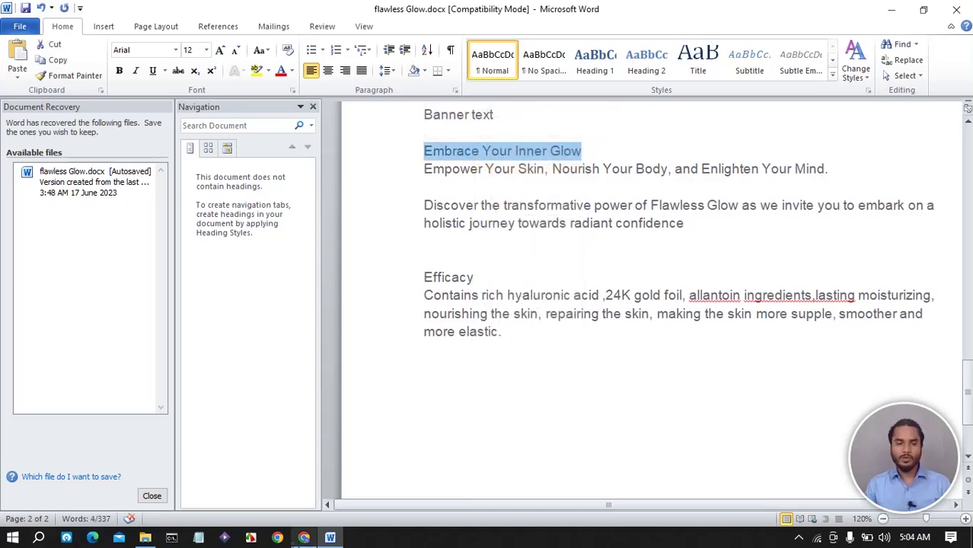
# In the browser's theme editor, replace the image banner's heading with the copied "Embrace Your Inner Glow" and make it bold.
pyautogui.click(304, 537)
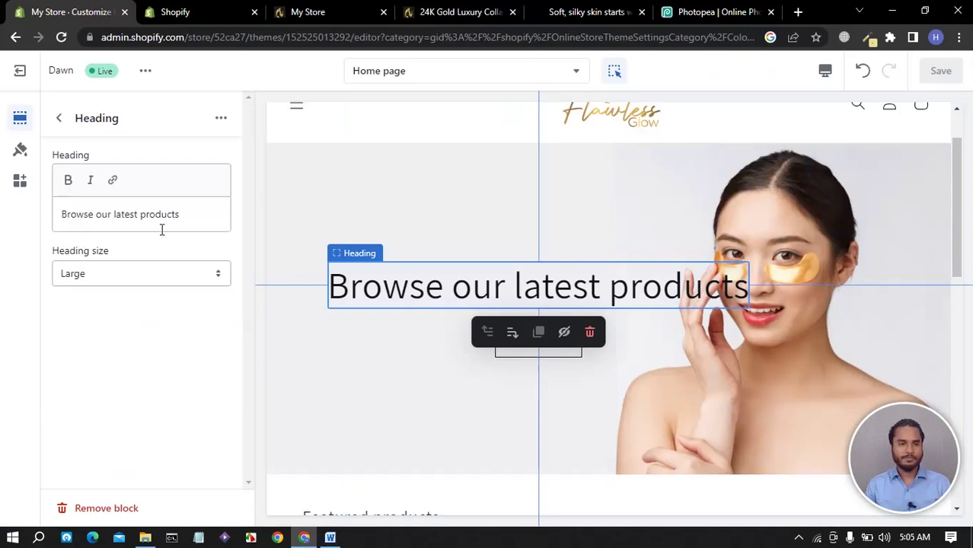
pyautogui.click(176, 215)
pyautogui.moveTo(176, 215); pyautogui.dragTo(63, 214)
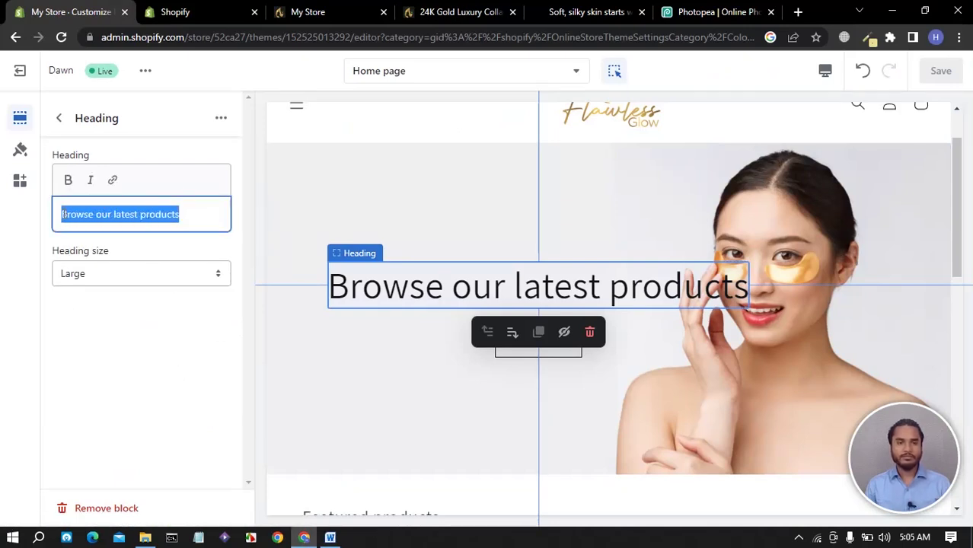
pyautogui.hotkey('ctrl', 'v')
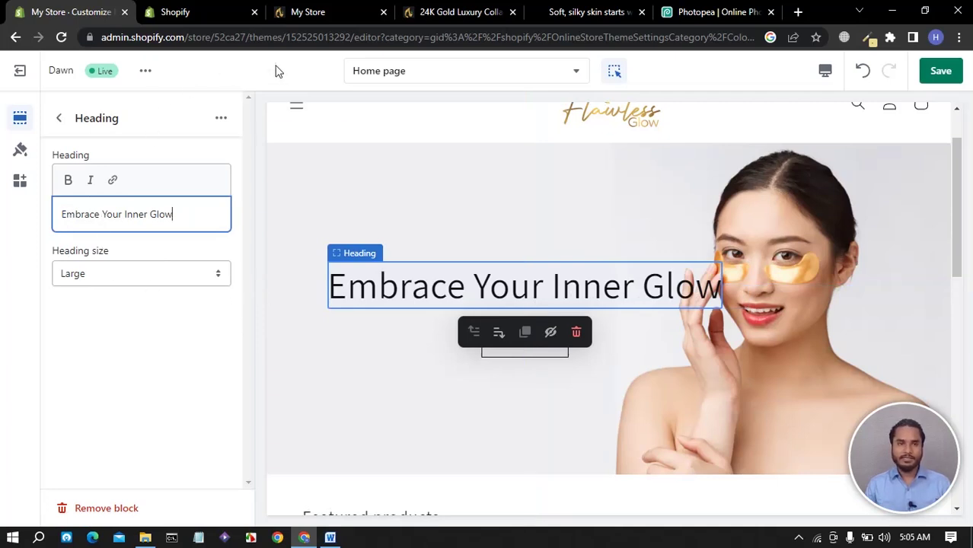
pyautogui.moveTo(190, 213); pyautogui.dragTo(43, 220)
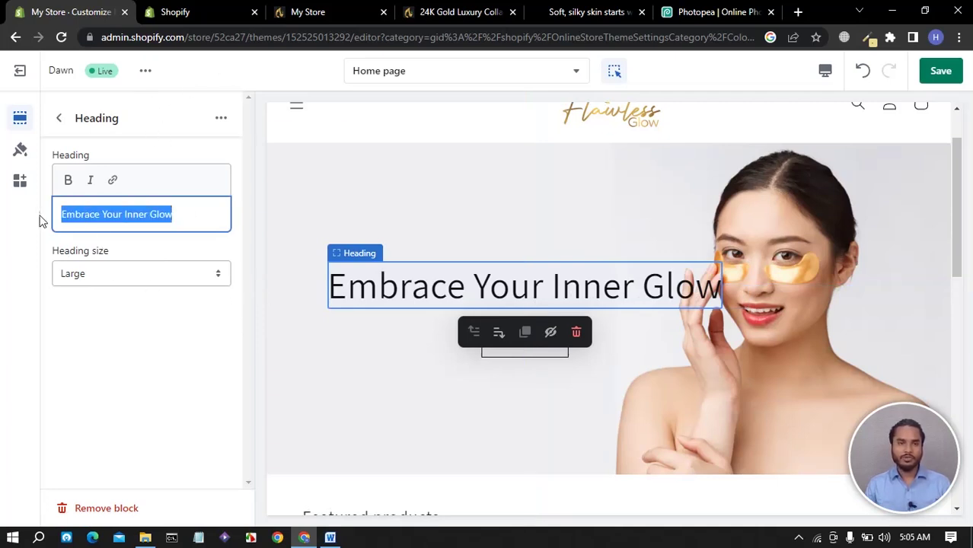
pyautogui.click(69, 182)
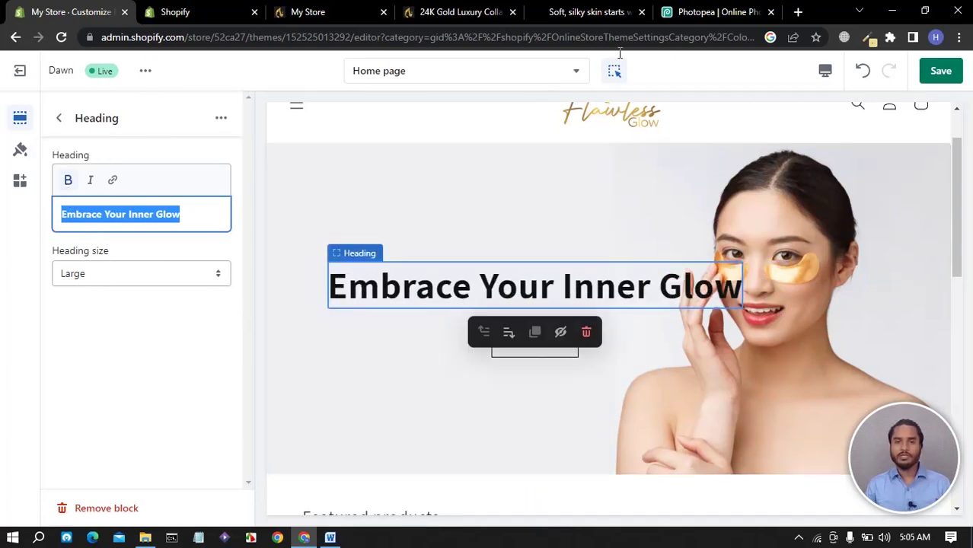
# Switch to Word and copy the line "Empower Your Skin, Nourish Your Body, and Enlighten Your Mind.".
pyautogui.click(340, 539)
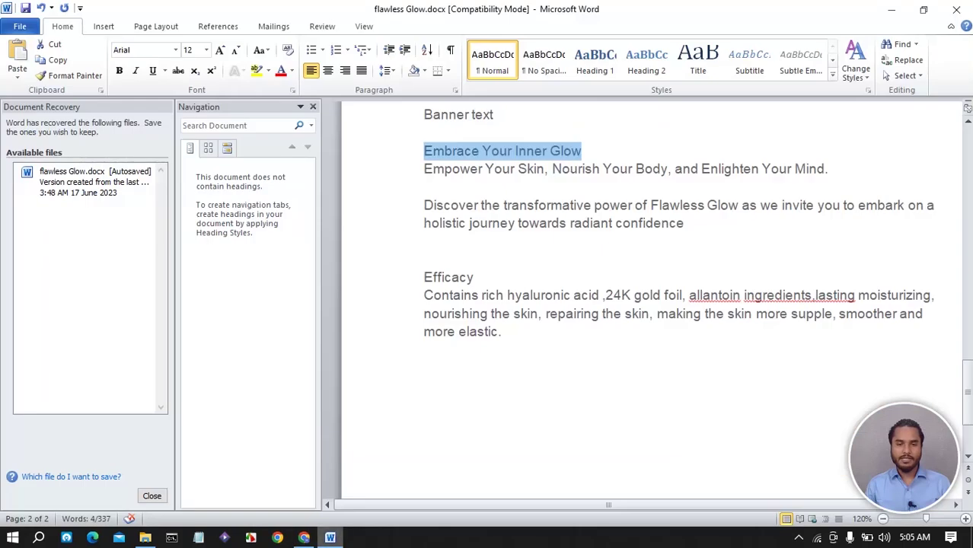
pyautogui.moveTo(835, 169); pyautogui.dragTo(454, 166)
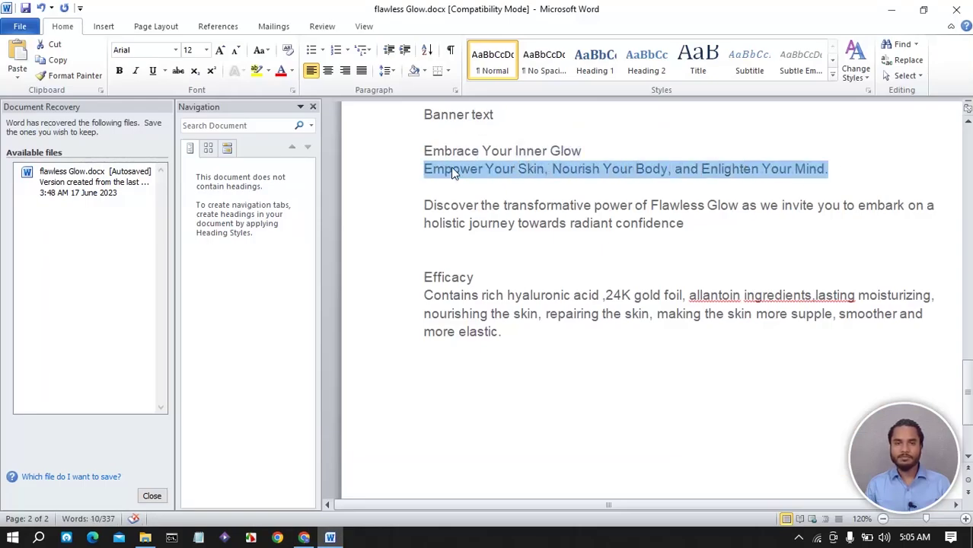
pyautogui.rightClick(451, 167)
pyautogui.click(487, 192)
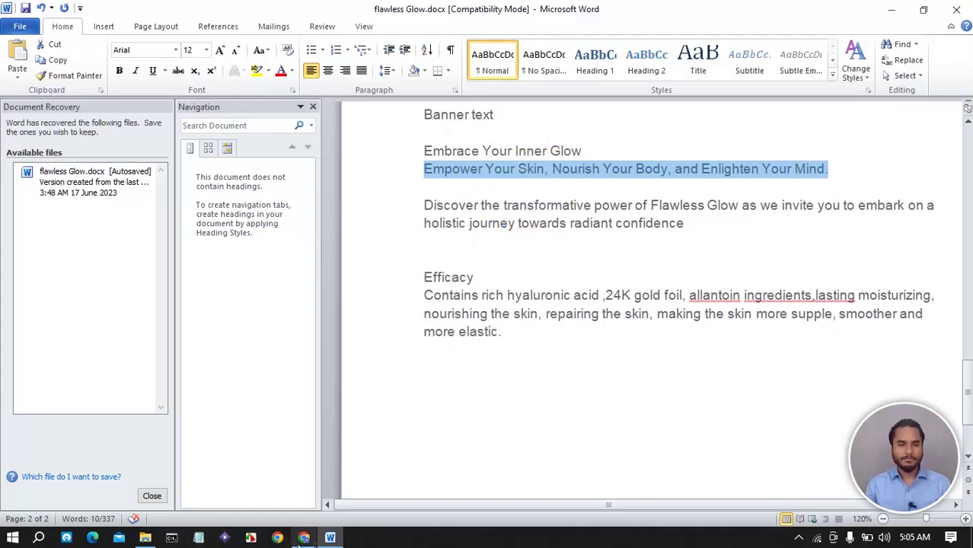
# Return to the browser's theme editor and add a Text block to the home page's image banner.
pyautogui.click(304, 537)
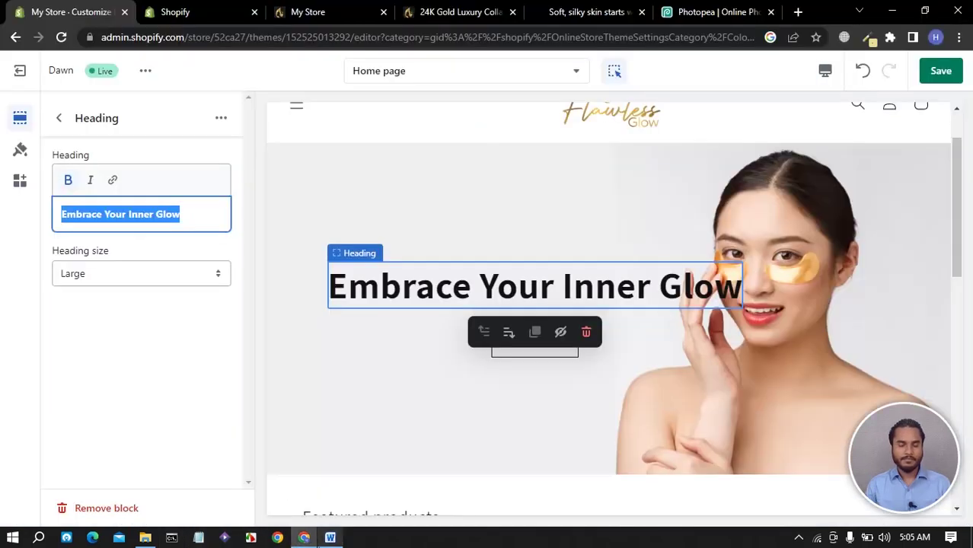
pyautogui.click(59, 118)
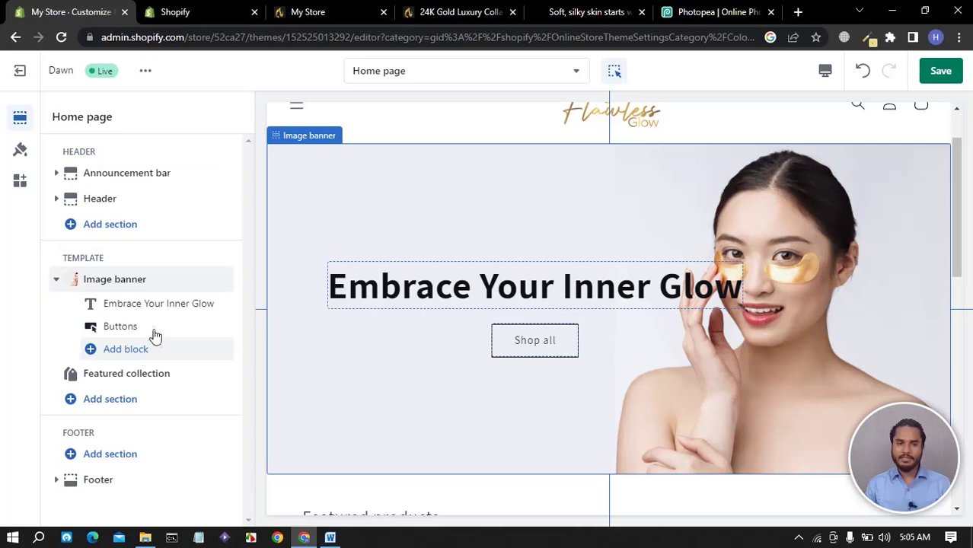
pyautogui.click(119, 354)
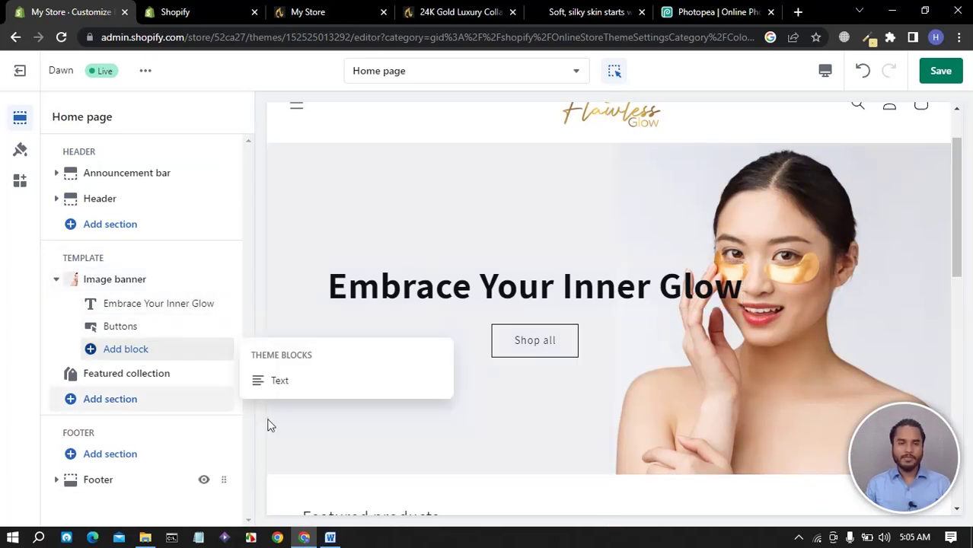
pyautogui.click(277, 380)
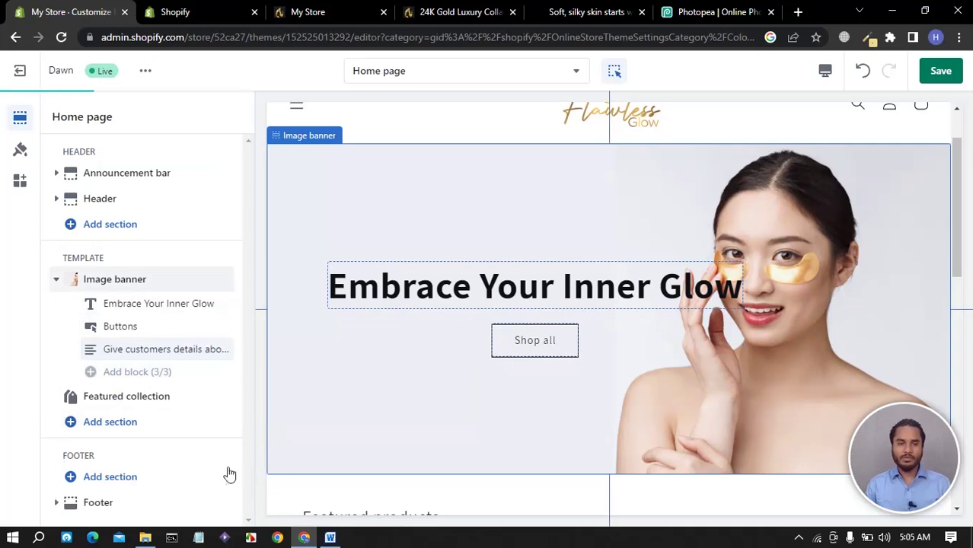